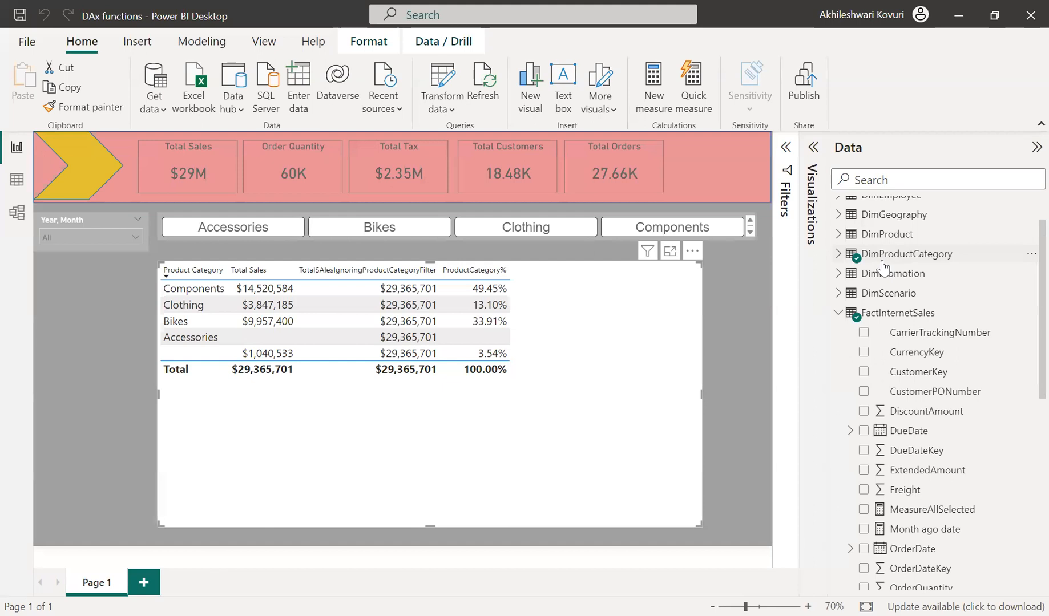
click(15, 228)
click(16, 147)
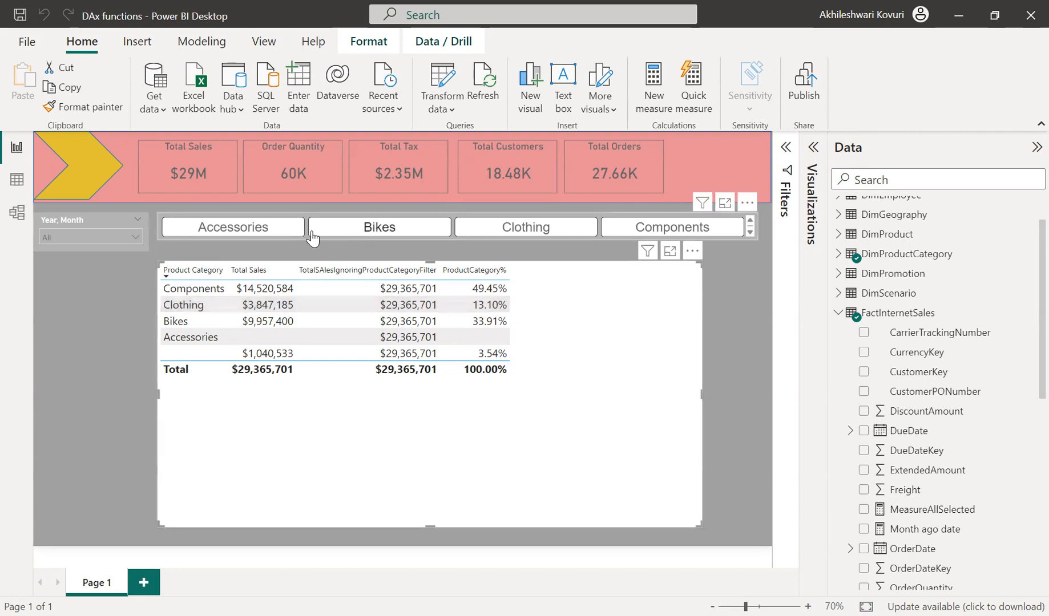
Step: Filter the report page to the Bikes and Clothing product categories together
click(353, 231)
click(480, 236)
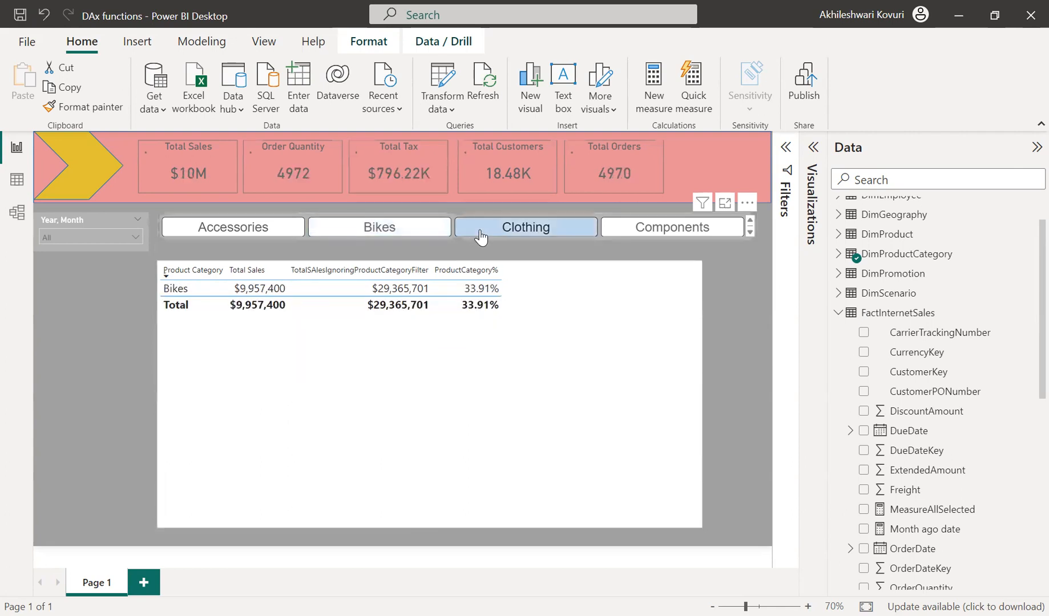
ctrl+click(414, 238)
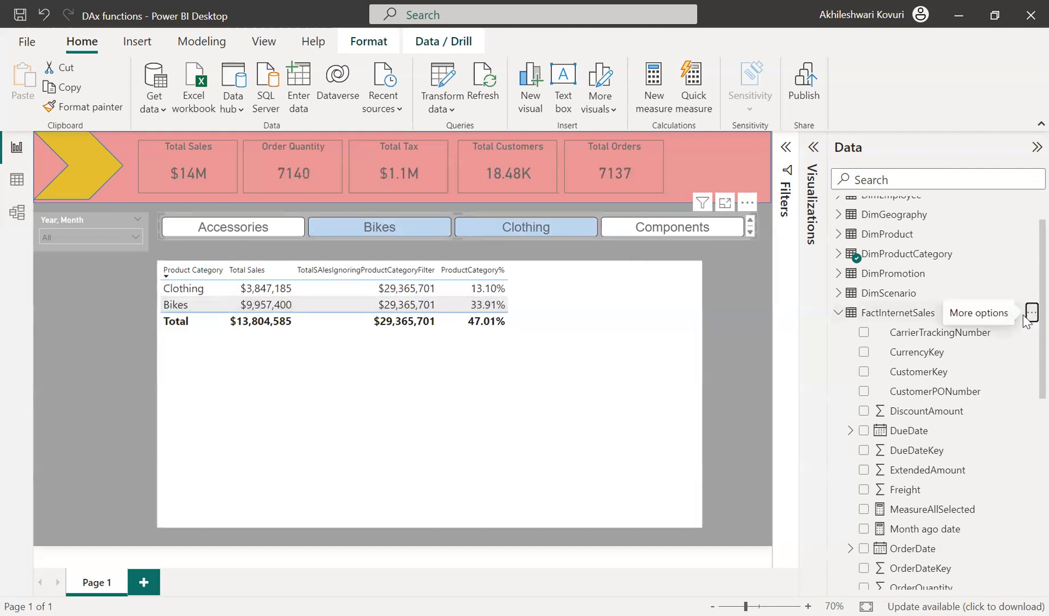
Step: Start a new measure TotalSAlesAllSelected in the FactInternetSales table with CALCULATE around a SUMX over FactInternetSales
click(1029, 313)
click(930, 7)
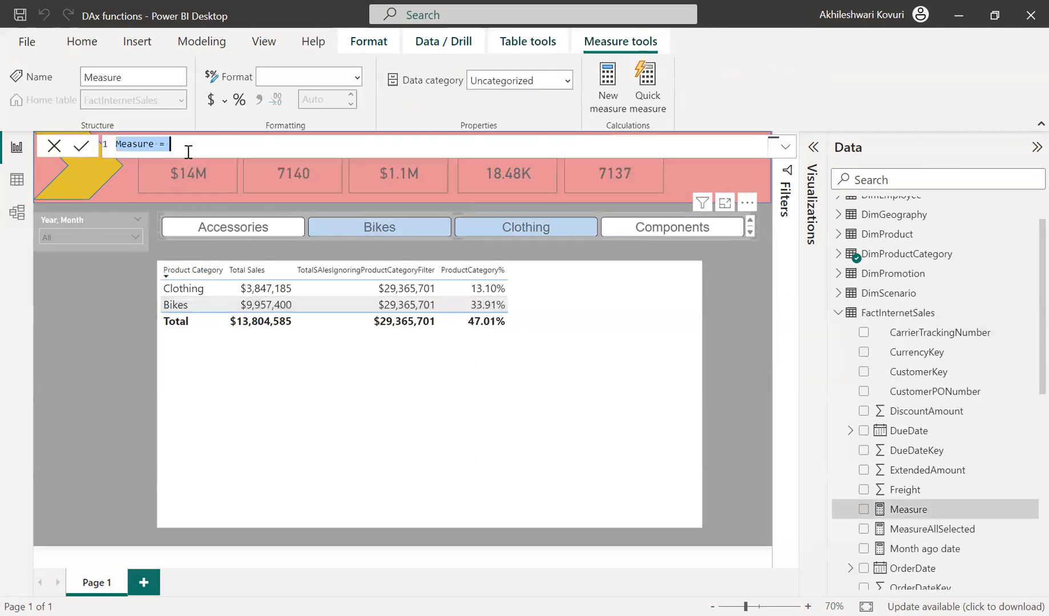
text(TotalSalesAllS)
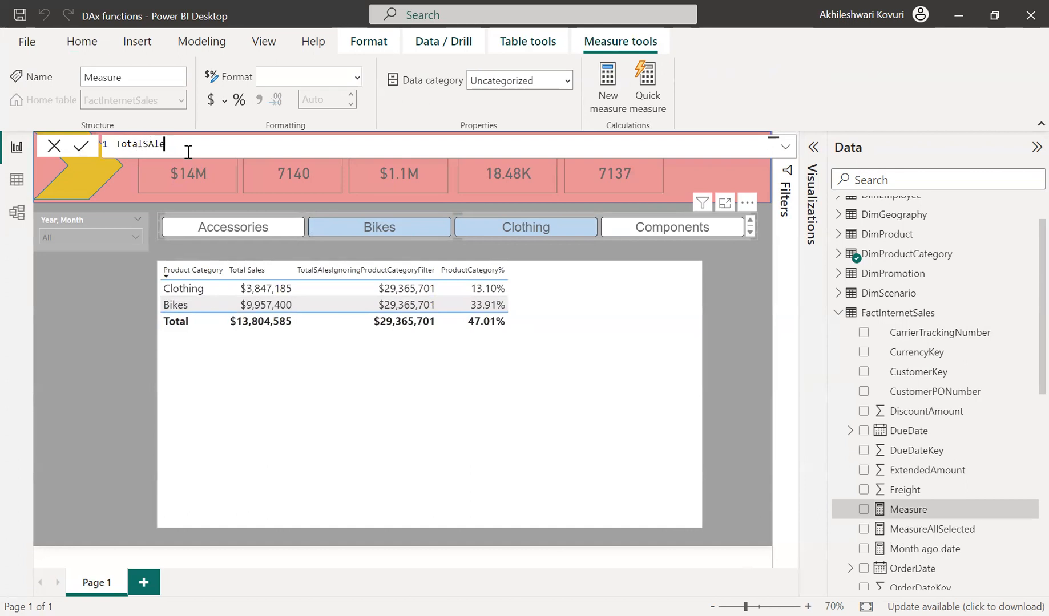
text(elected= Calc)
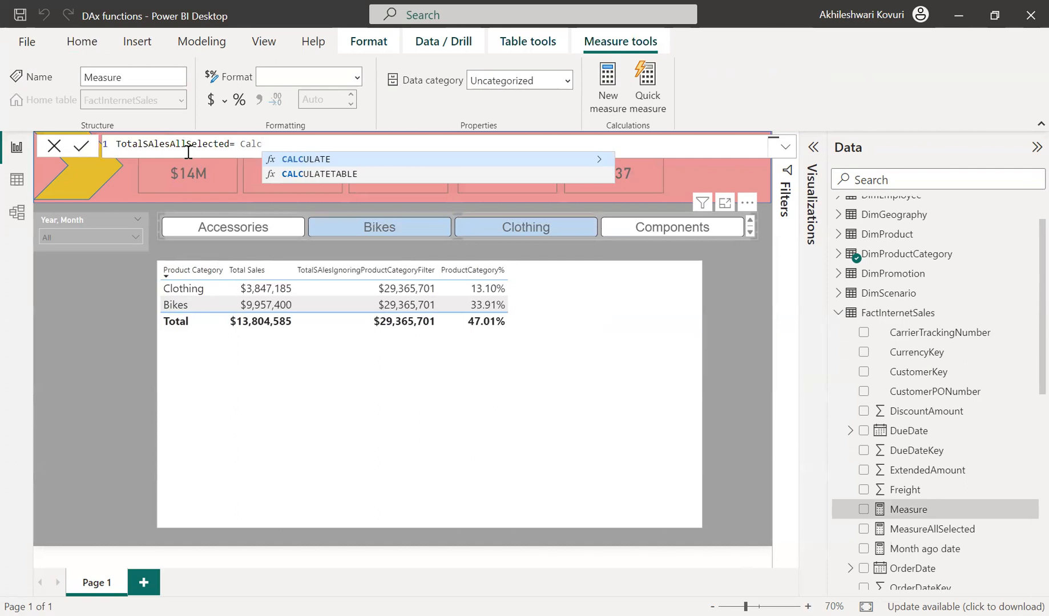
key(Tab)
text(Sumx(fact)
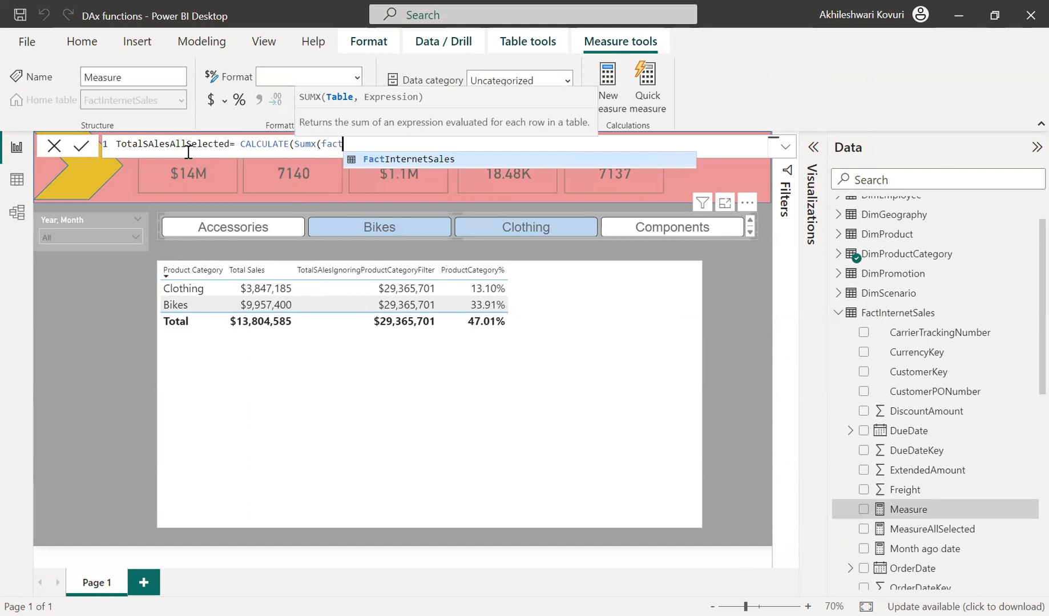
key(Tab)
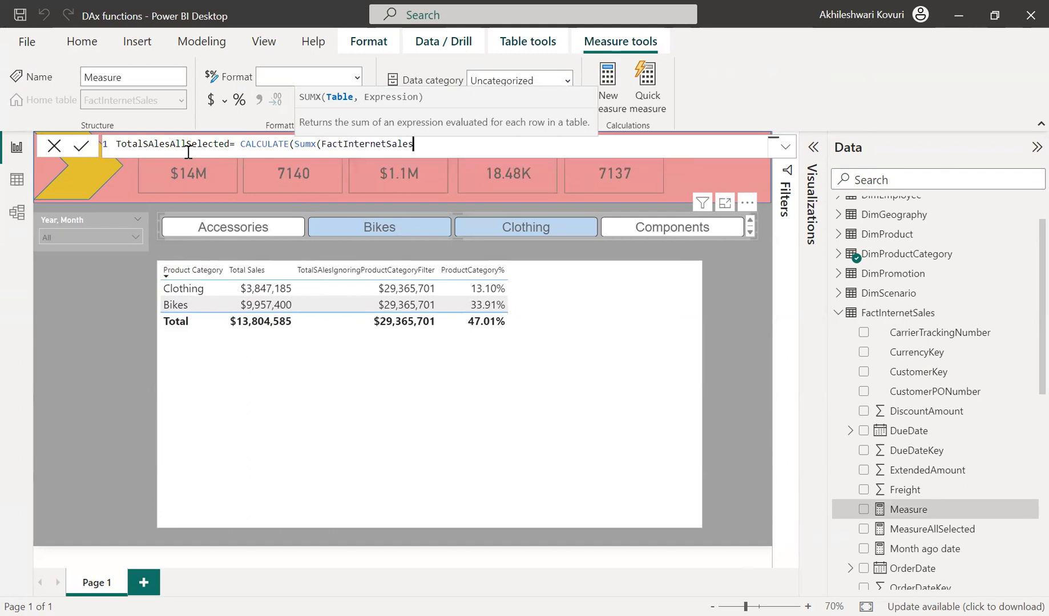
Step: Use FactInternetSales[OrderQuantity] as the first term of the SUMX expression
text(,fact)
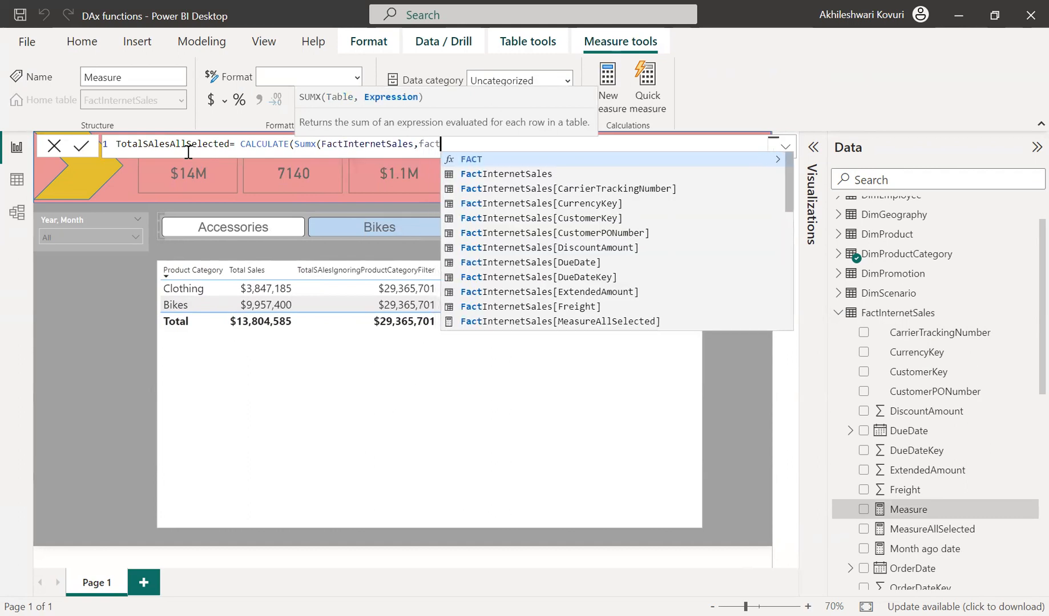
key(Down)
key(Down)
key(Down)
key(Down)
key(Down)
key(Down)
key(Down)
key(Down)
key(Down)
key(Down)
key(Down)
key(Down)
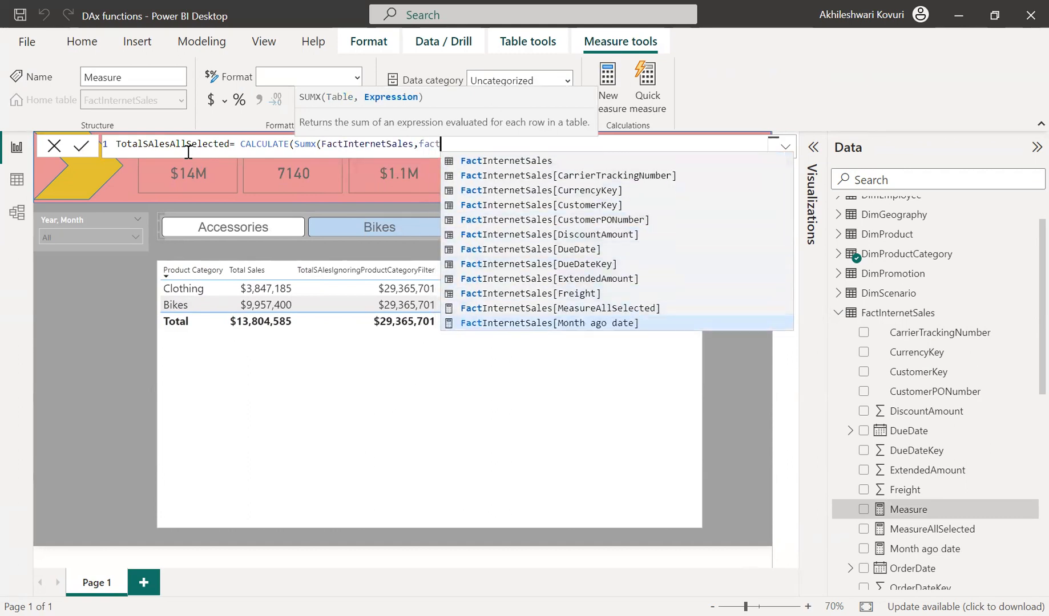
key(Down)
key(Tab)
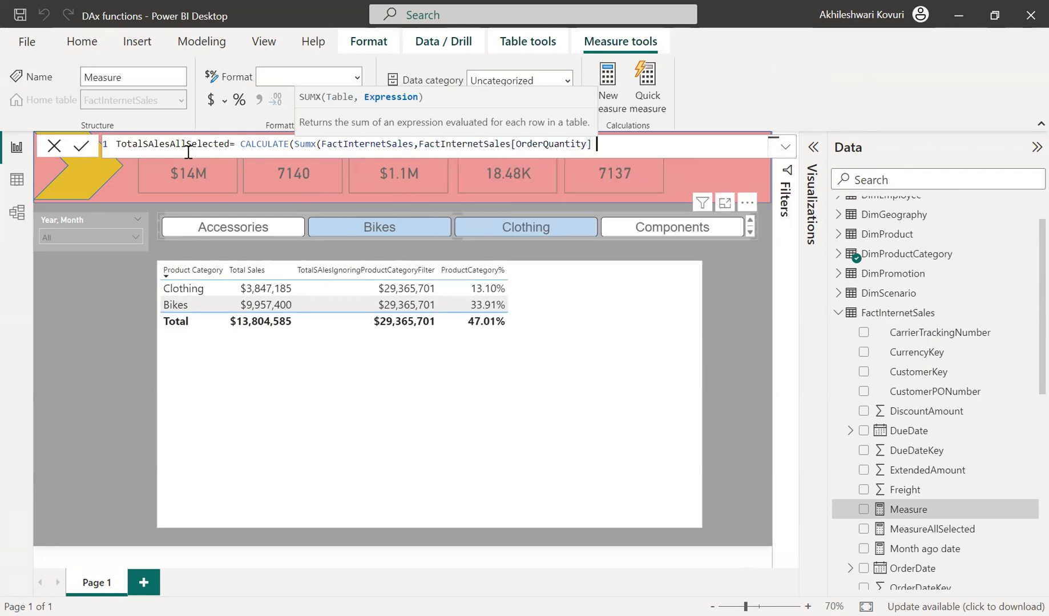
Step: Multiply the order quantity by FactInternetSales[SalesAmount] and close the SUMX expression
text(*)
text(fact)
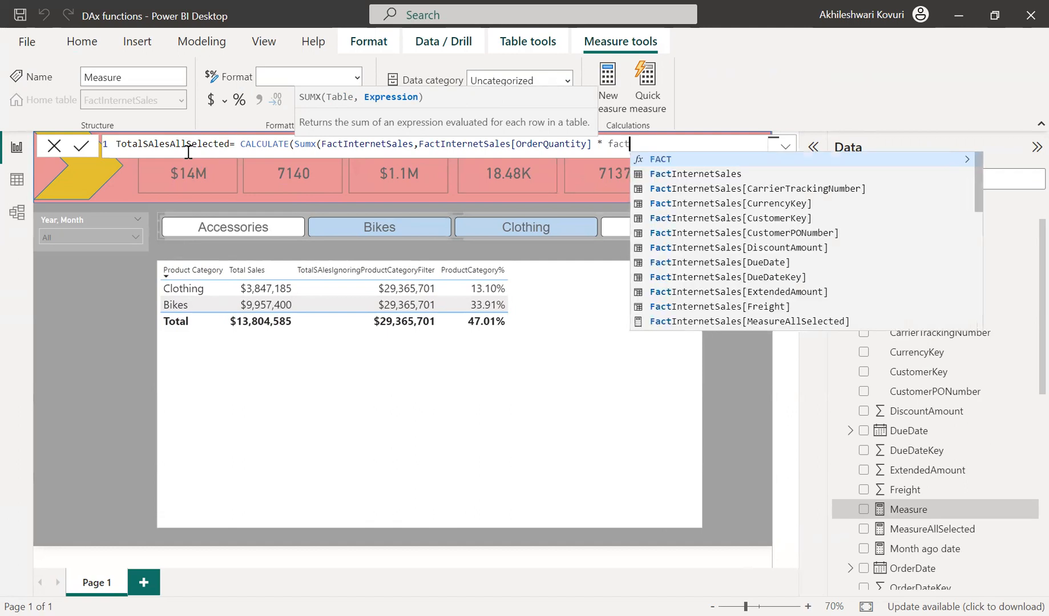
key(Down)
key(Down)
key(Down)
key(Down)
key(Down)
key(Down)
key(Down)
key(Down)
key(Down)
key(Down)
key(Down)
key(Down)
key(Down)
key(Down)
key(Down)
key(Down)
key(Down)
key(Down)
key(Down)
key(Down)
key(Down)
key(Down)
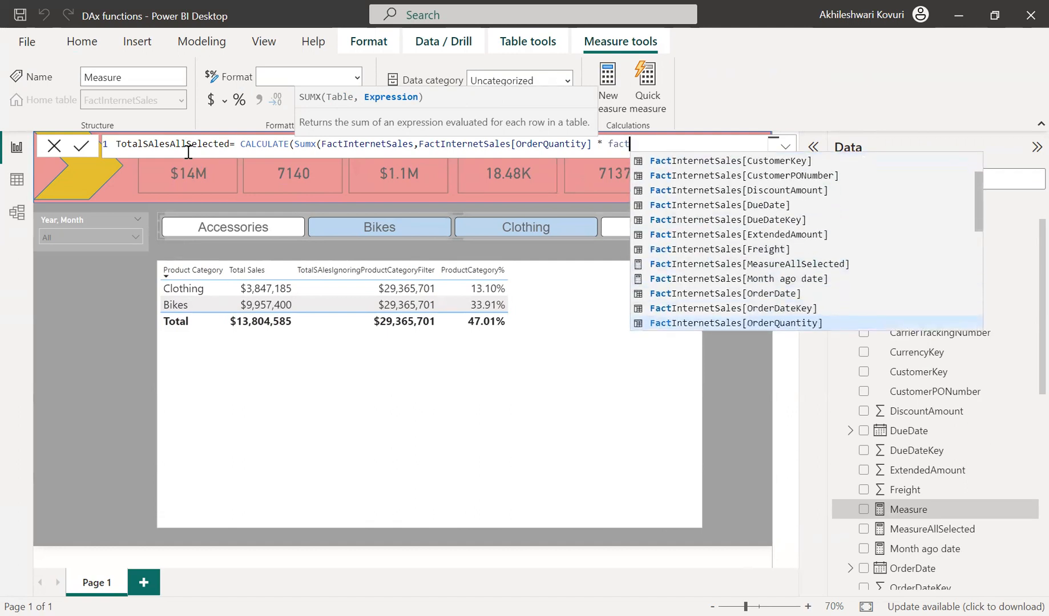
key(Down)
key(Down)
key(Up)
key(Up)
key(Tab)
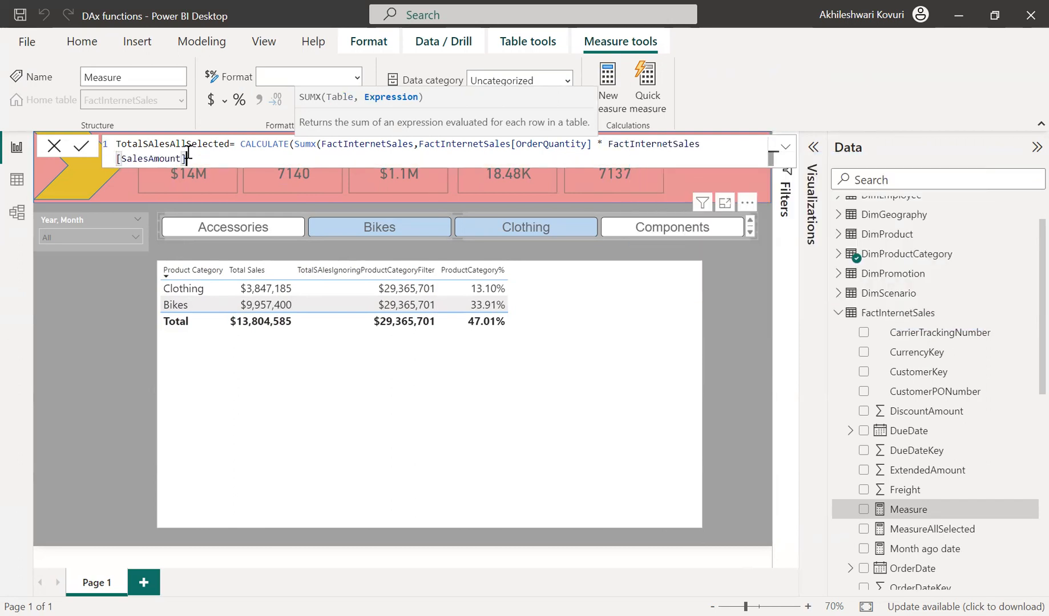
text(),)
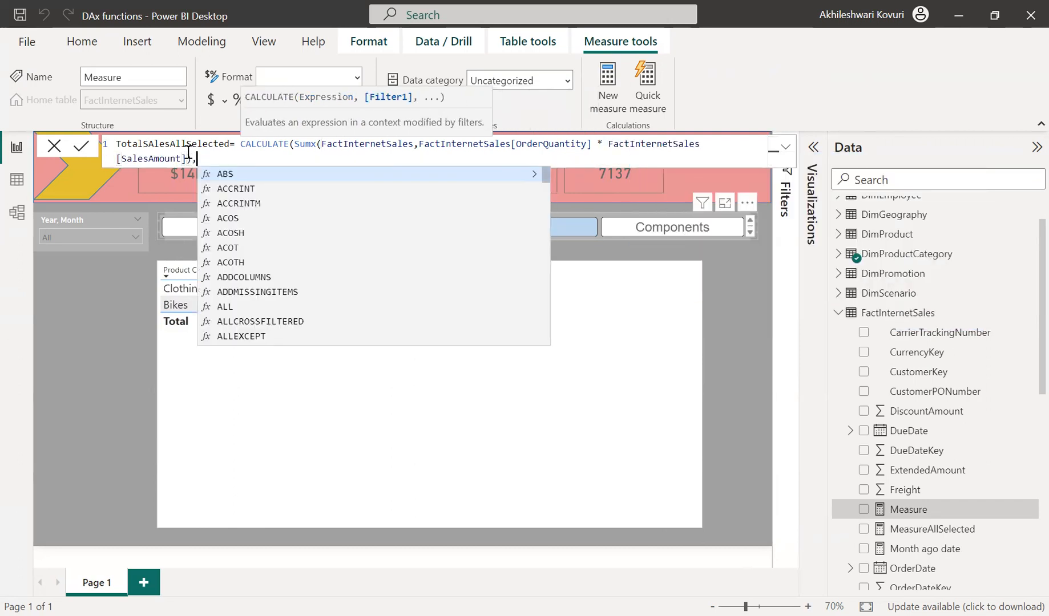
Step: Add ALLSELECTED(DimProductCategory[EnglishProductCategoryName]) on a new line as the CALCULATE filter and commit the measure
key(shift+Return)
text(A)
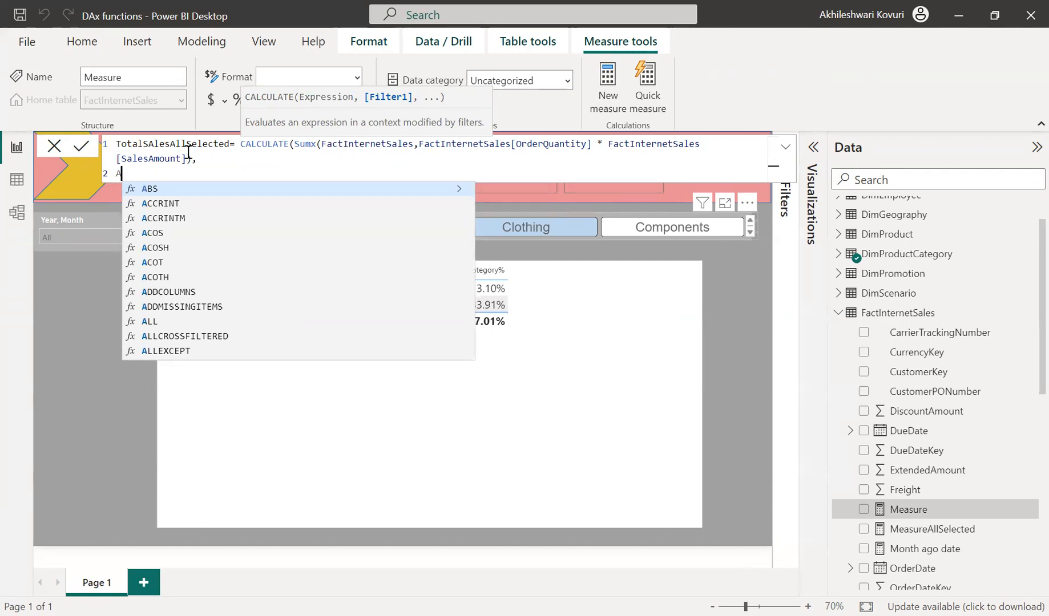
text(llsel)
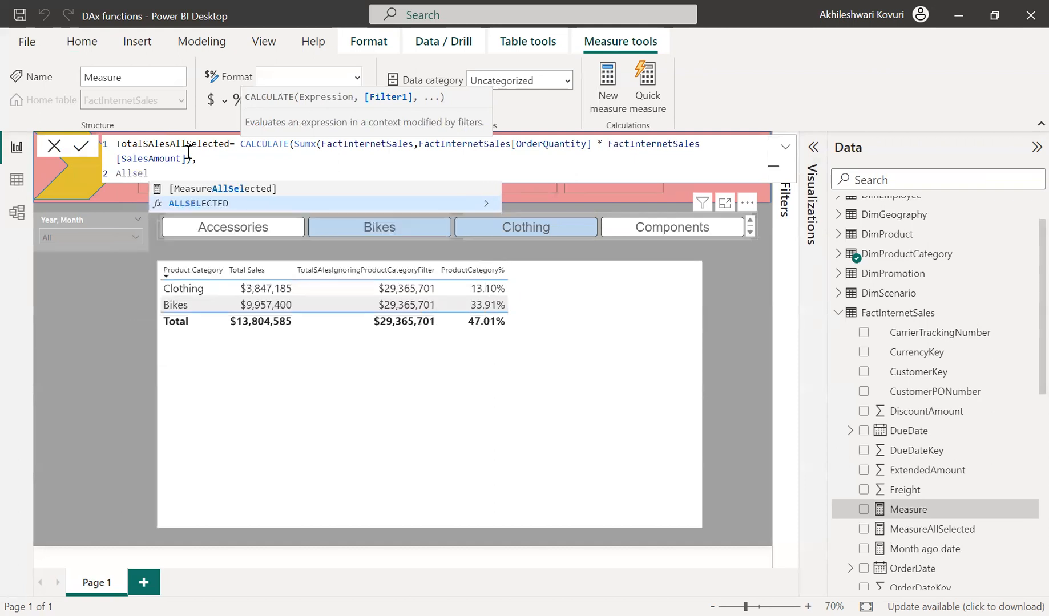
key(Tab)
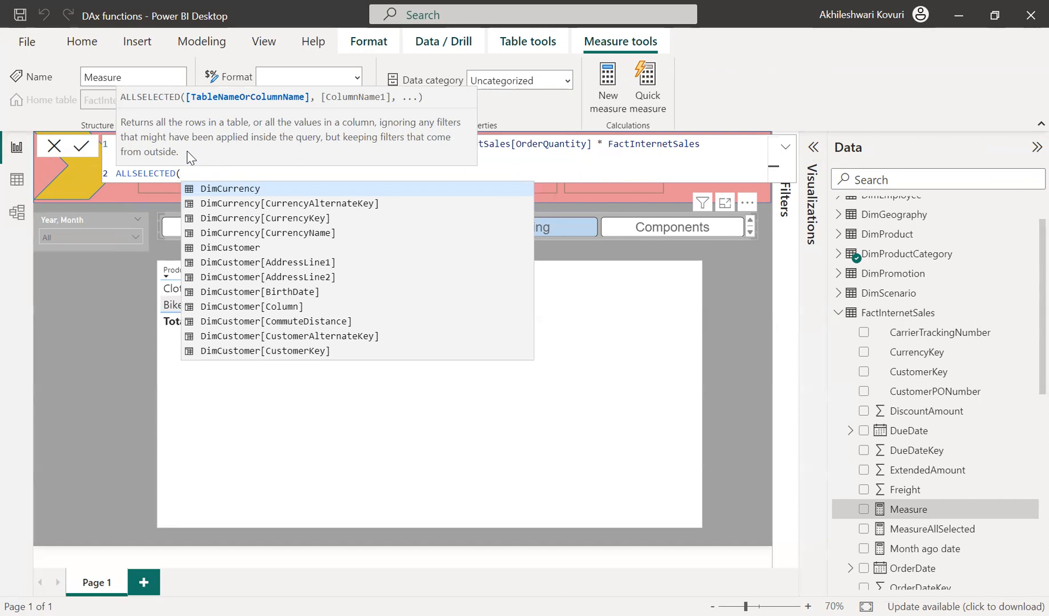
text(dimpro)
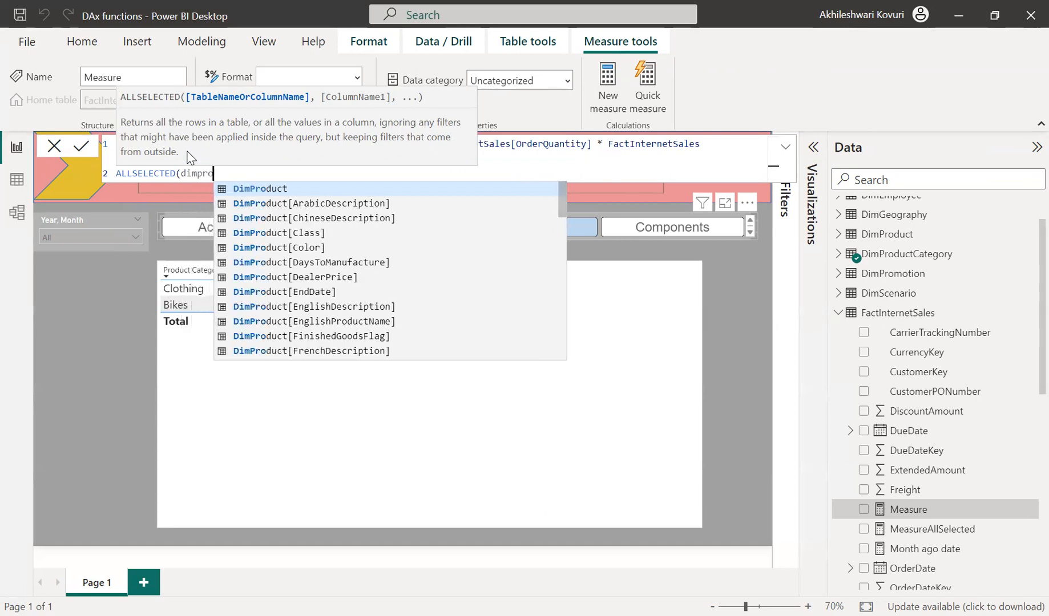
text(ductcat)
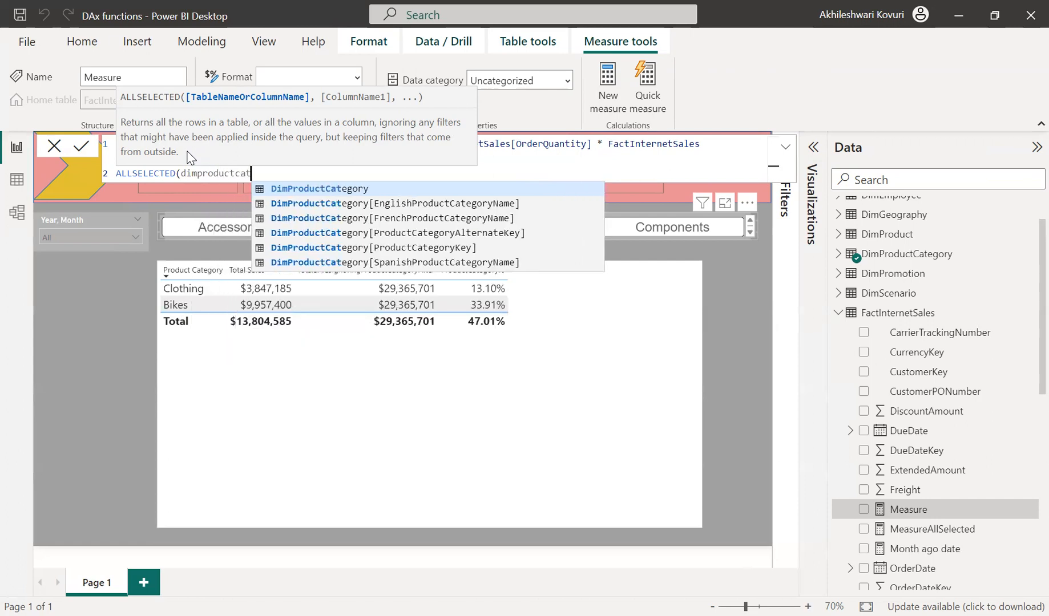
key(Down)
key(Down)
key(Up)
key(Tab)
text())
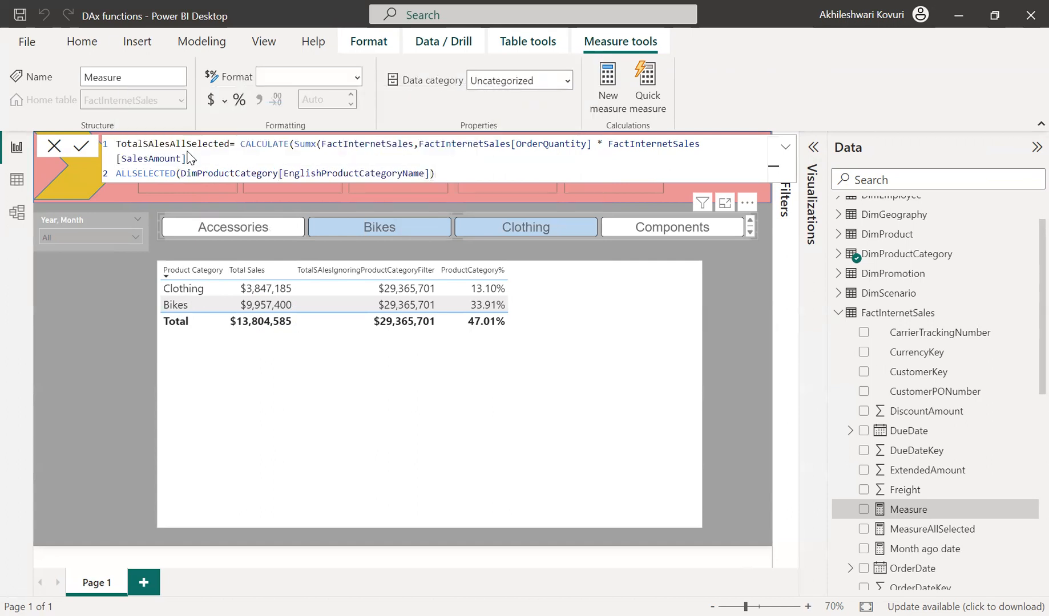
key(Return)
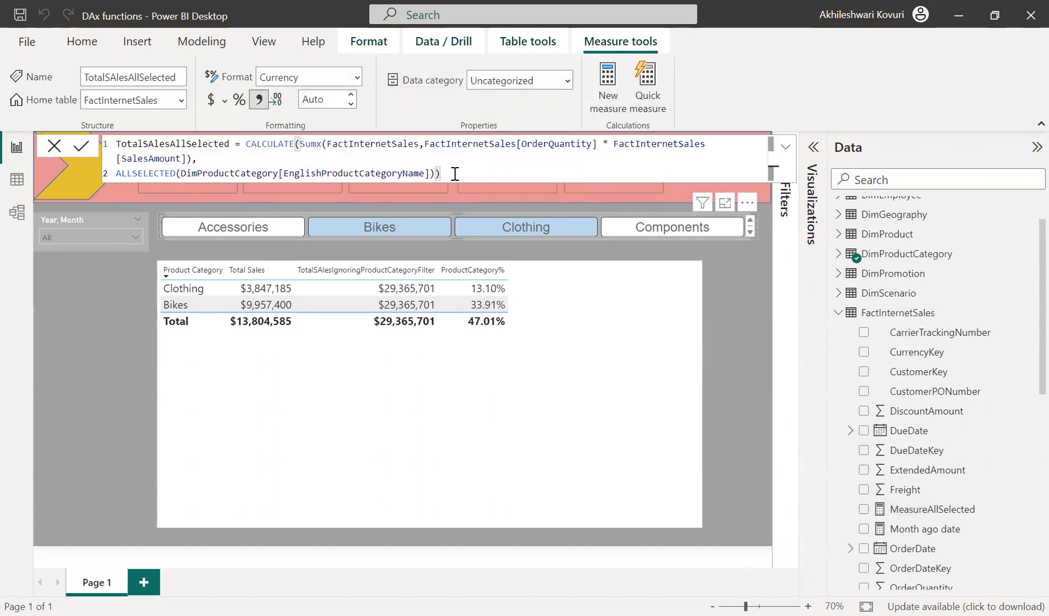
Step: Add the TotalSAlesAllSelected measure to the product category table and set its format to 0 decimal places
click(542, 350)
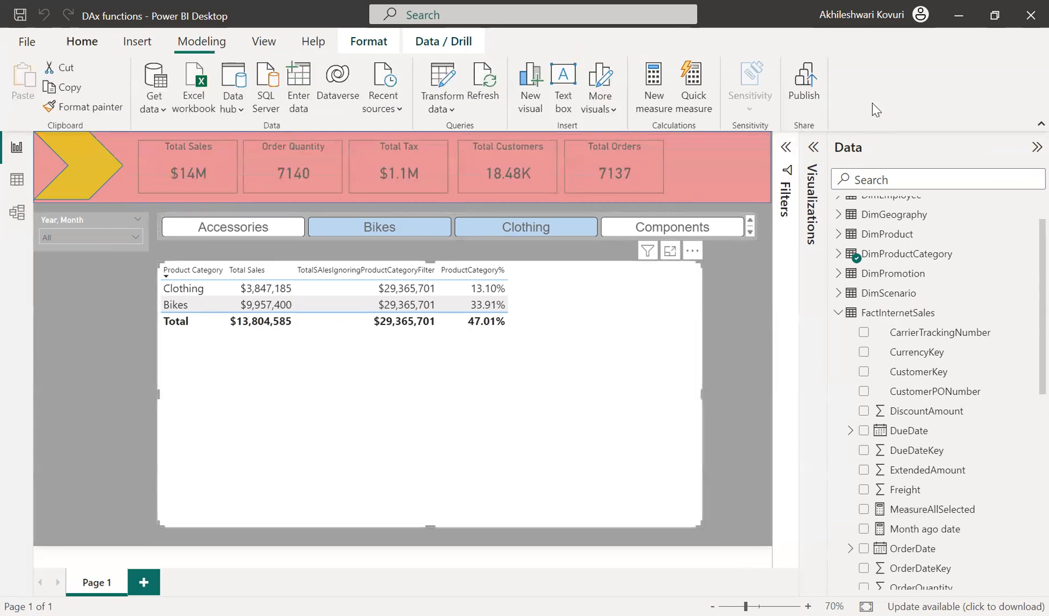
click(894, 176)
text(total)
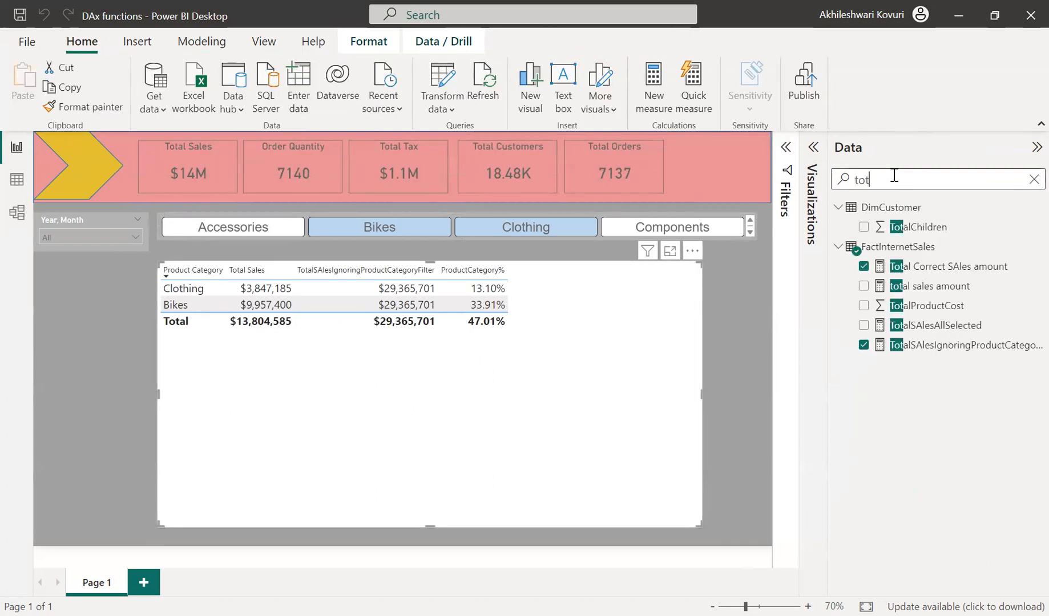
click(864, 326)
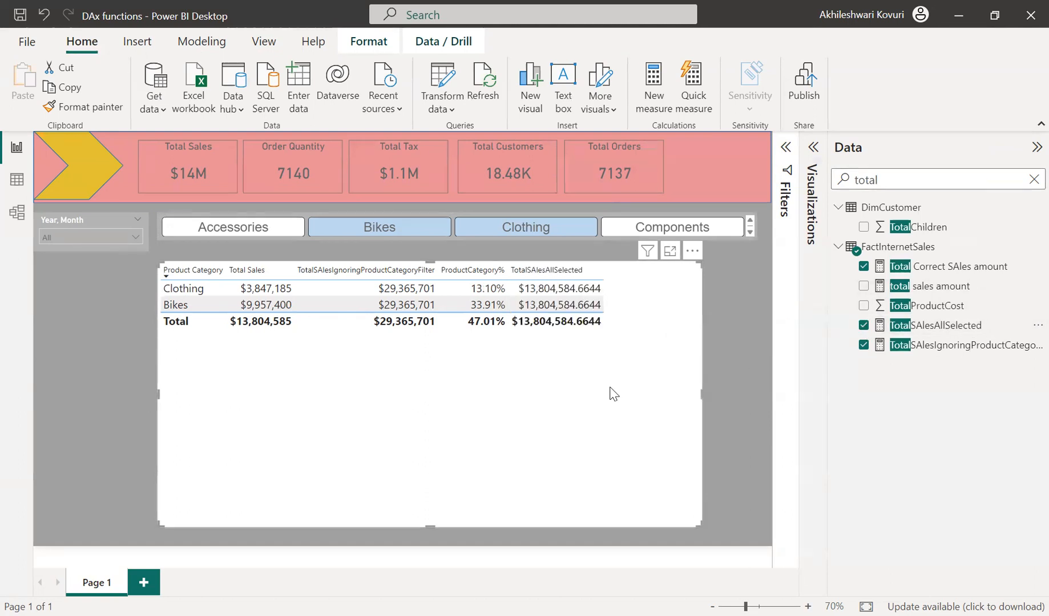
click(922, 326)
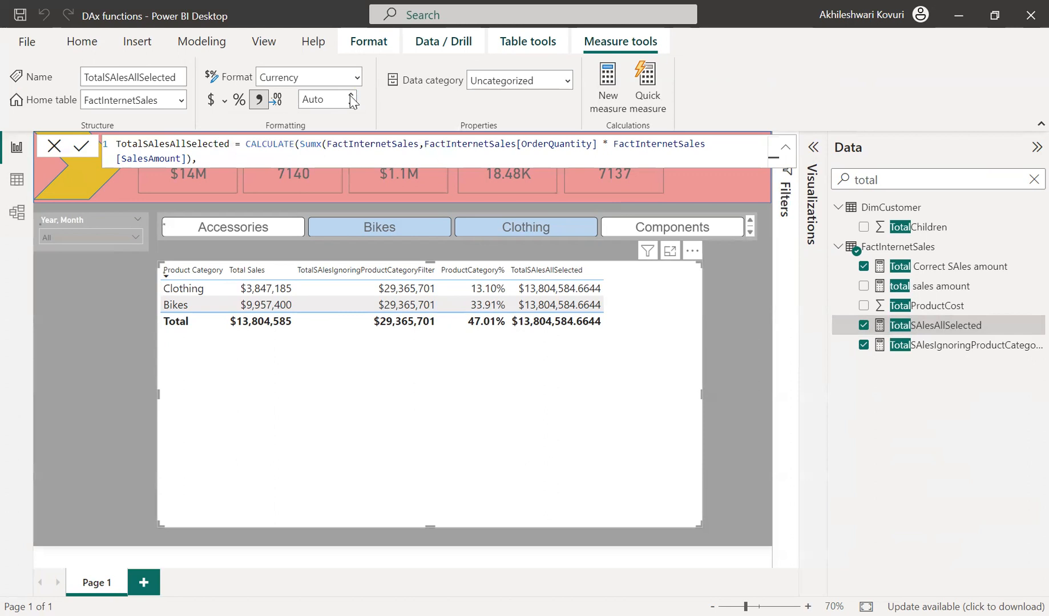
click(351, 97)
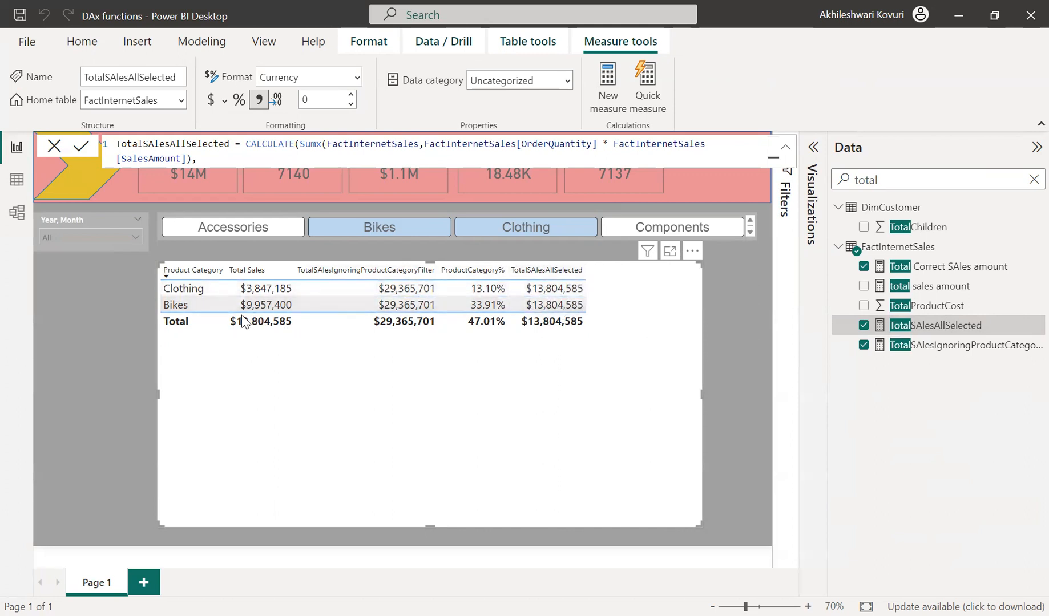
Step: Extend the product category filter to also include Components and Accessories
ctrl+click(639, 227)
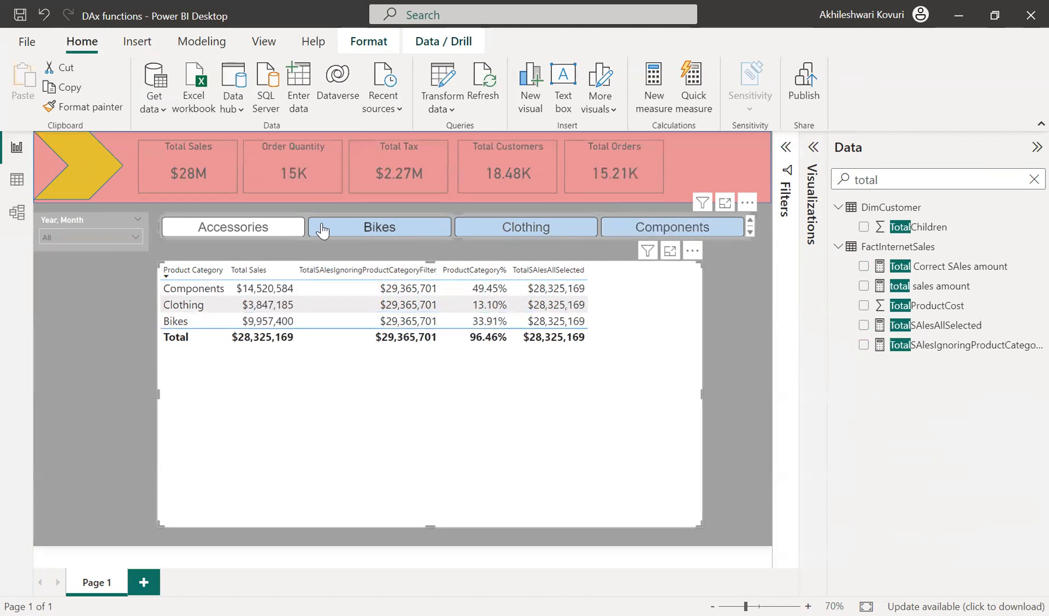
ctrl+click(243, 231)
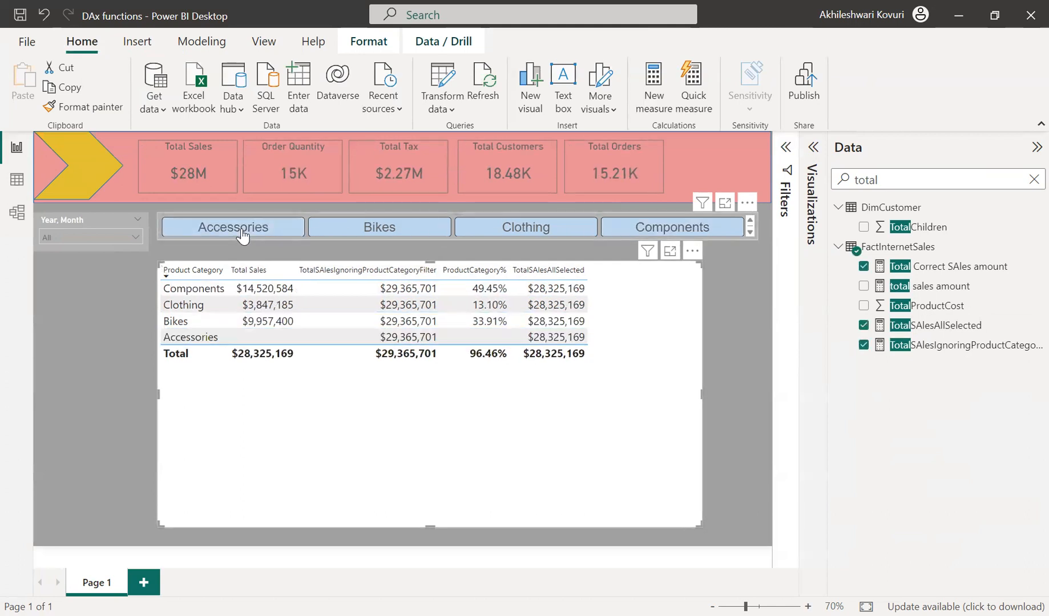